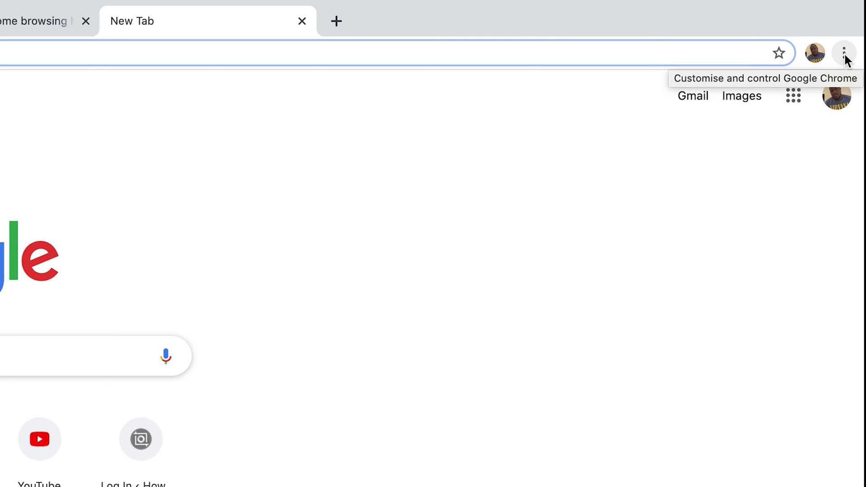
Step: Open chrome://history (⌘Y) from the main menu and look over the 28 July 2020 visits
{"action": "left_click", "coordinate": [844, 53]}
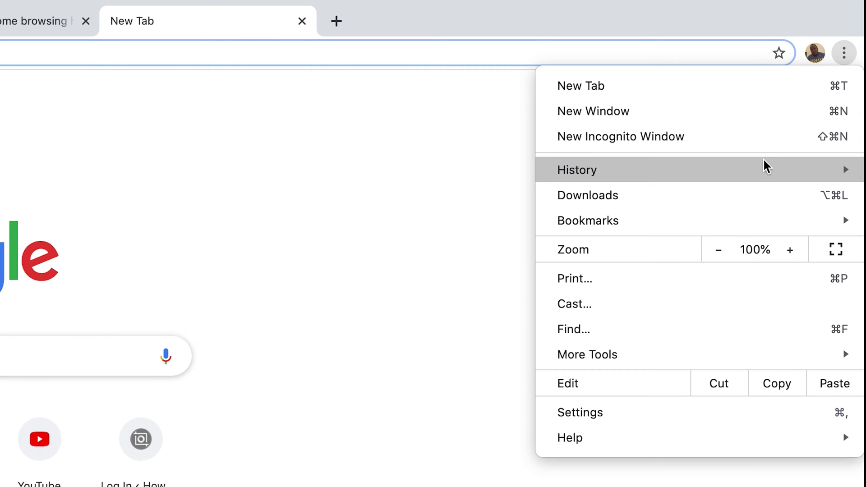
{"action": "mouse_move", "coordinate": [760, 166]}
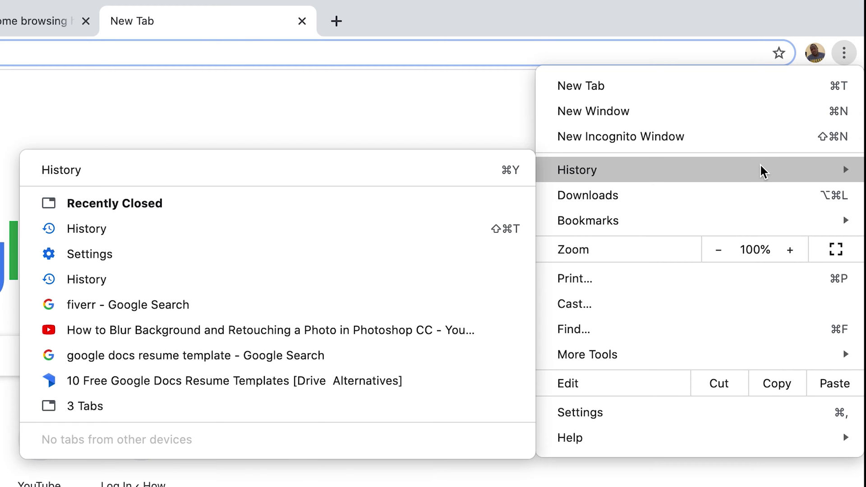
{"action": "left_click", "coordinate": [237, 169]}
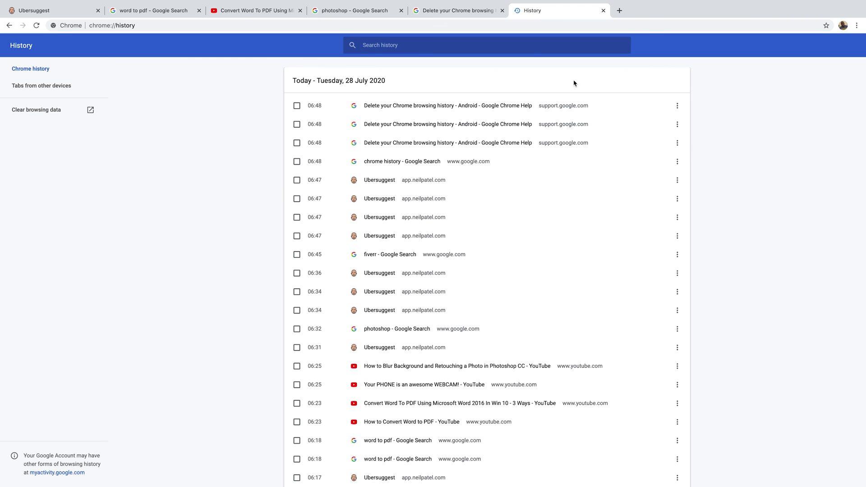
{"action": "scroll", "coordinate": [584, 169], "scroll_direction": "down", "scroll_amount": 9}
{"action": "scroll", "coordinate": [583, 170], "scroll_direction": "up", "scroll_amount": 10}
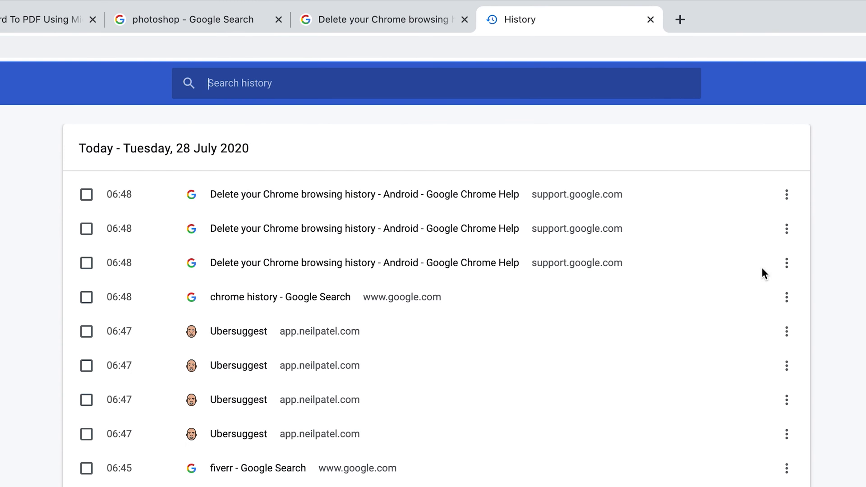
Step: Remove the third Chrome Help visit and an older Ubersuggest visit from the history
{"action": "left_click", "coordinate": [787, 264]}
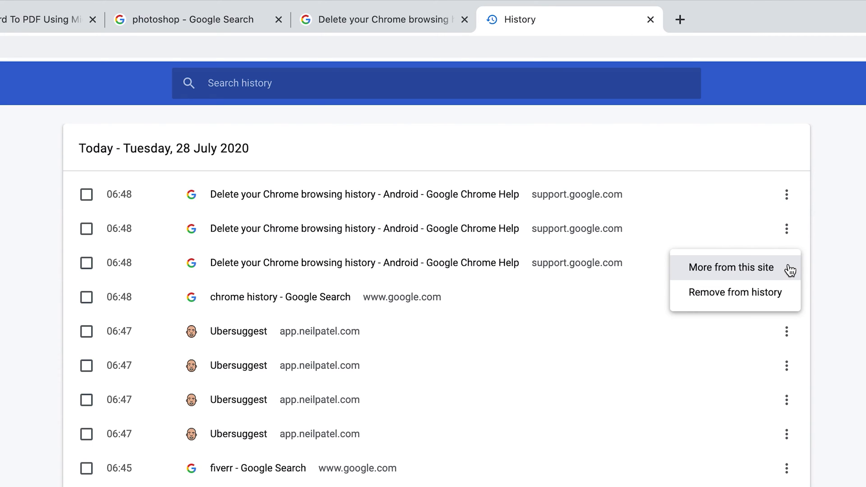
{"action": "left_click", "coordinate": [760, 293]}
{"action": "scroll", "coordinate": [758, 291], "scroll_direction": "down", "scroll_amount": 5}
{"action": "left_click", "coordinate": [786, 300]}
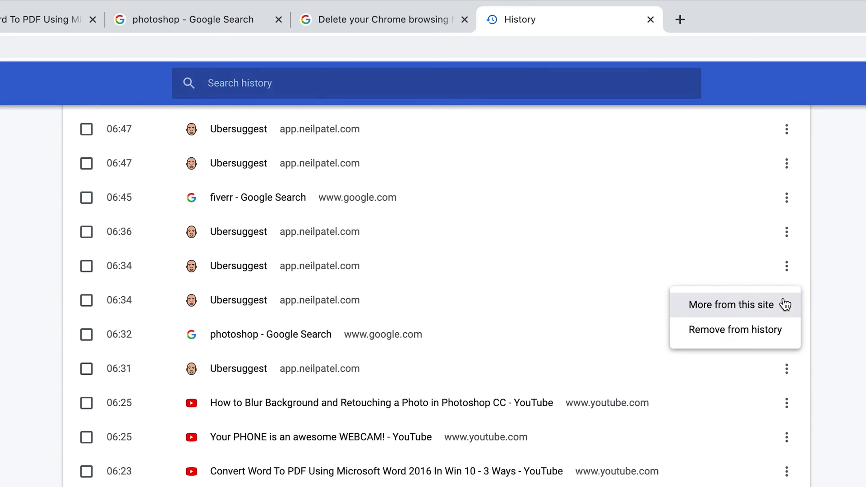
{"action": "left_click", "coordinate": [765, 334]}
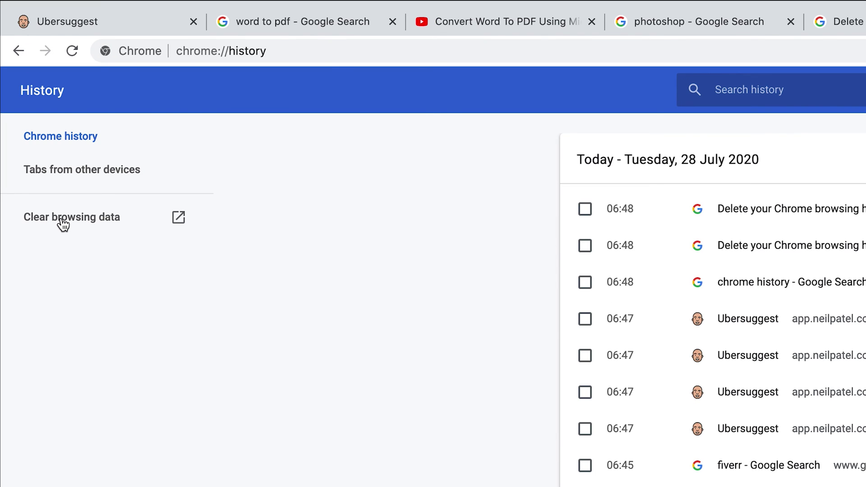
Step: In Clear browsing data, keep Time range at Last hour and untick Cookies and Cached images and files
{"action": "left_click", "coordinate": [66, 222]}
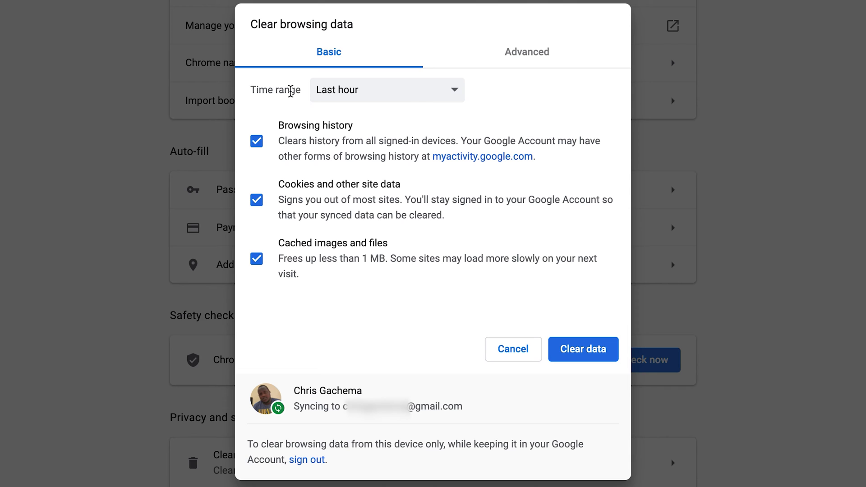
{"action": "left_click", "coordinate": [457, 94]}
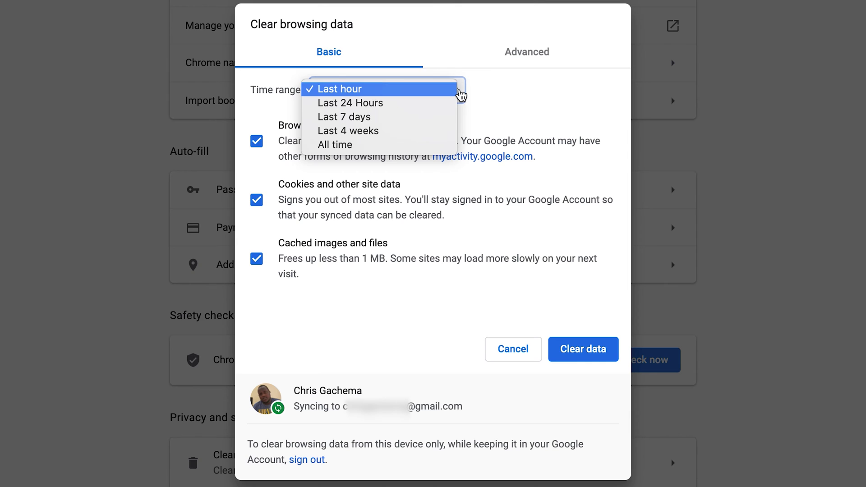
{"action": "left_click", "coordinate": [489, 100]}
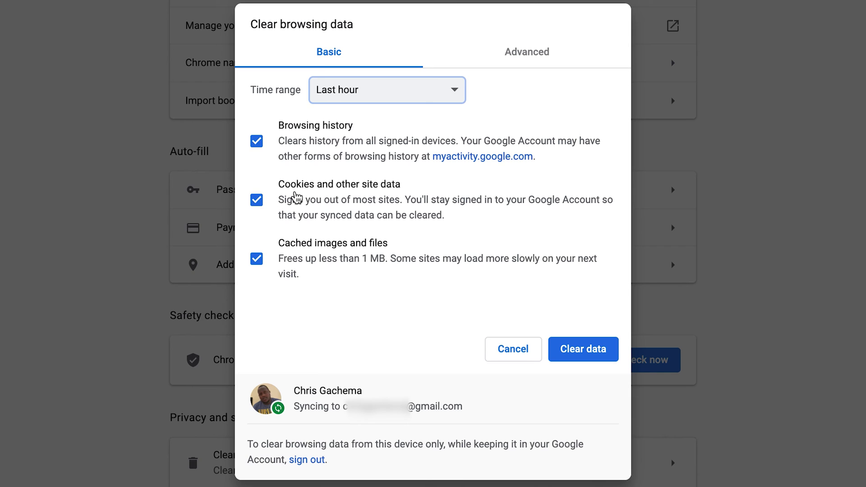
{"action": "left_click", "coordinate": [257, 200]}
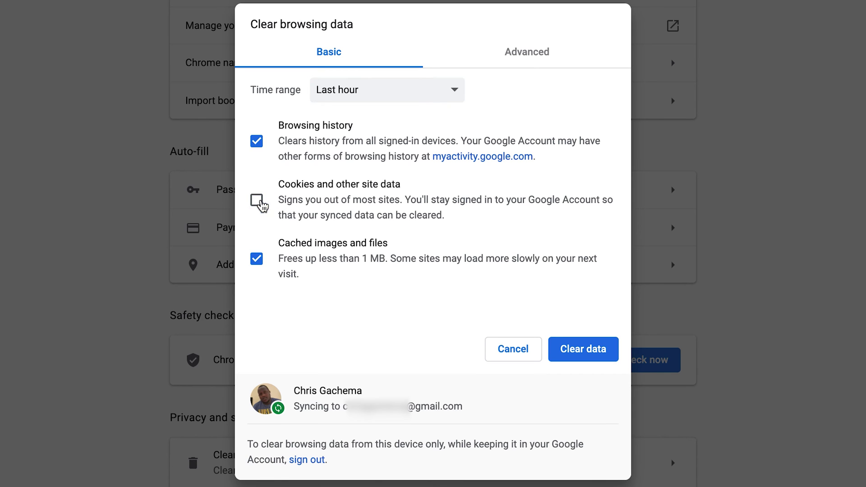
{"action": "left_click", "coordinate": [256, 260]}
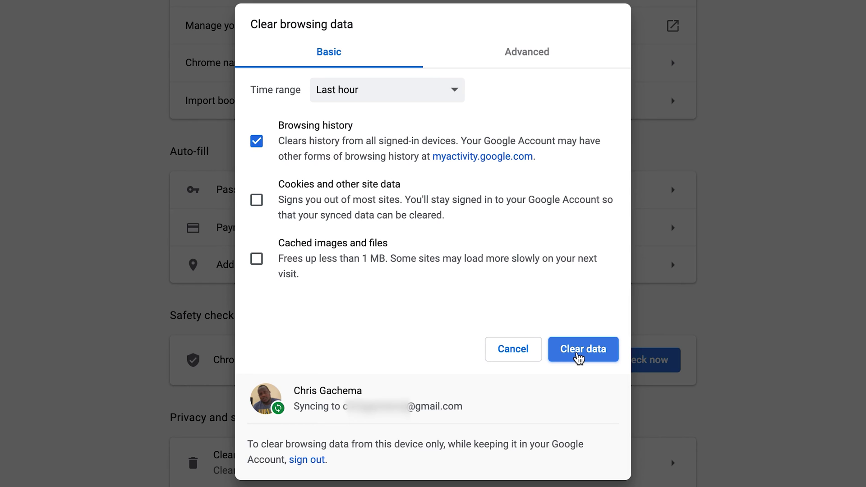
{"action": "left_click", "coordinate": [526, 55]}
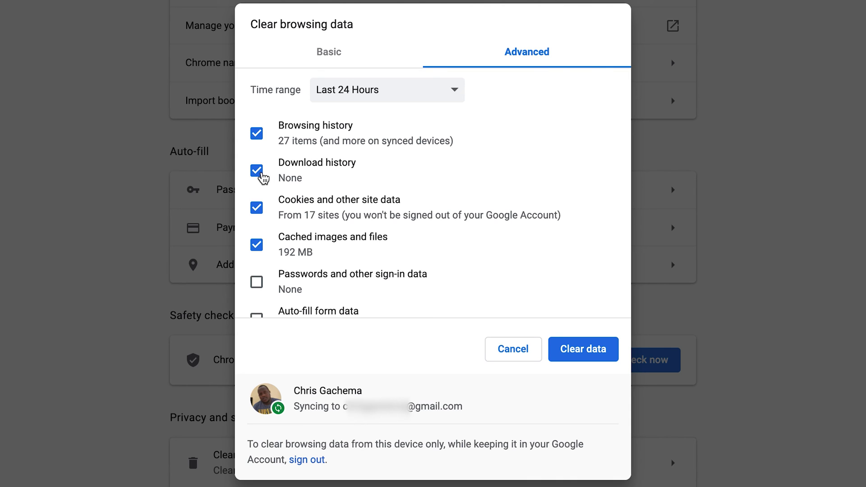
Step: On the Advanced tab, untick Download history and Cached images and files, leaving Passwords unticked
{"action": "left_click", "coordinate": [258, 177]}
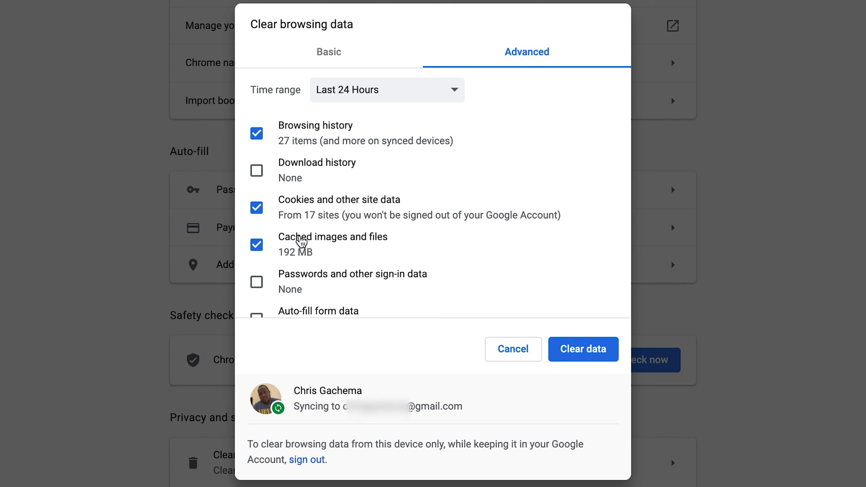
{"action": "scroll", "coordinate": [300, 242], "scroll_direction": "down", "scroll_amount": 3}
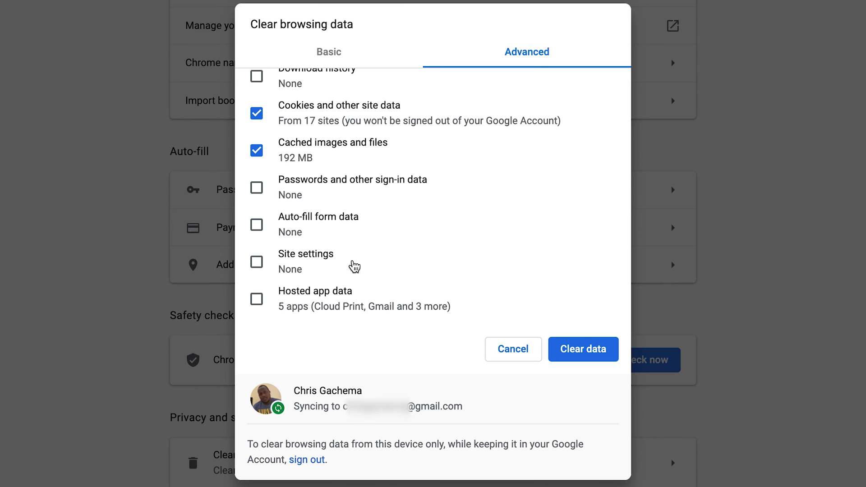
{"action": "left_click", "coordinate": [256, 188]}
{"action": "left_click", "coordinate": [257, 151]}
{"action": "left_click", "coordinate": [256, 188]}
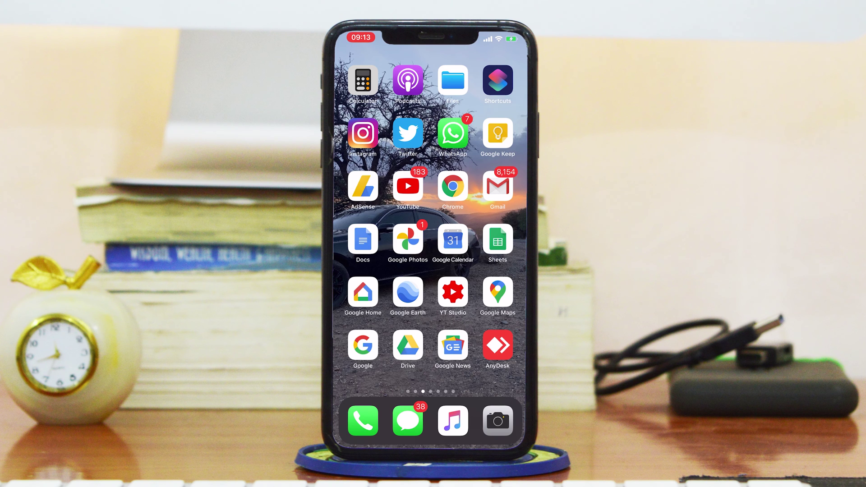
Step: Launch Chrome on the iPhone and open History to view the 28 July 2020 visits
{"action": "left_click", "coordinate": [453, 186]}
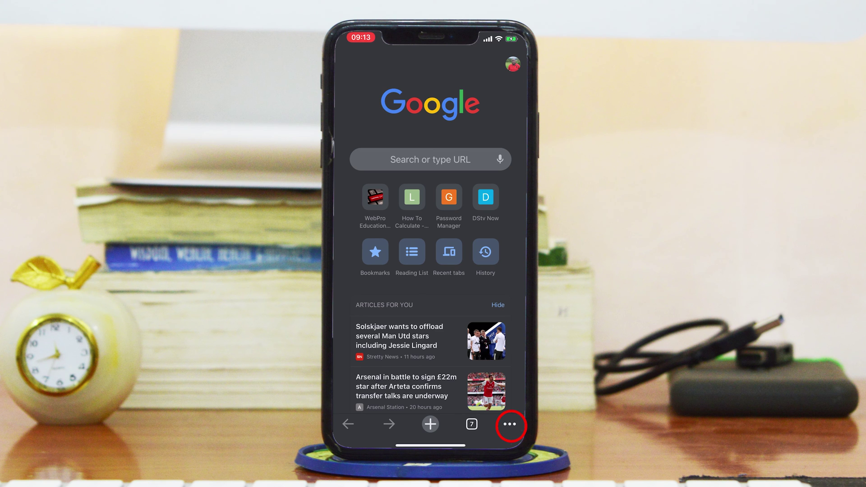
{"action": "left_click", "coordinate": [510, 424]}
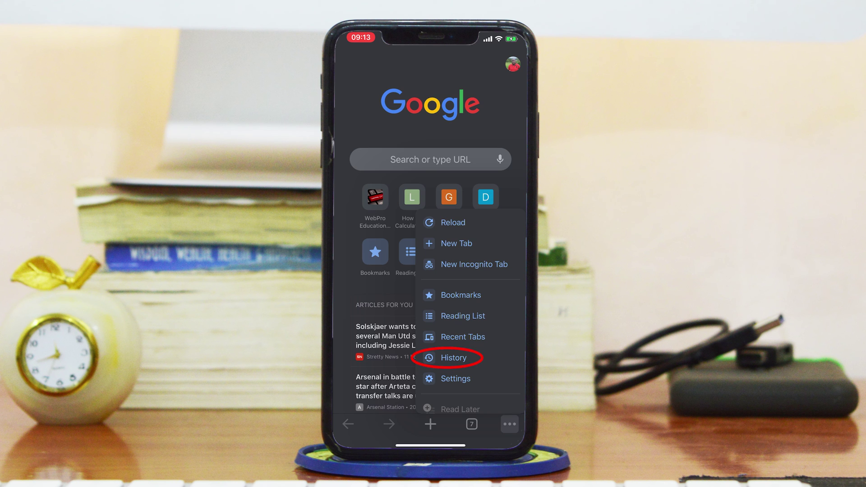
{"action": "left_click", "coordinate": [448, 358]}
{"action": "scroll", "coordinate": [430, 268], "scroll_direction": "down", "scroll_amount": 2}
{"action": "scroll", "coordinate": [430, 268], "scroll_direction": "down", "scroll_amount": 5}
{"action": "scroll", "coordinate": [430, 268], "scroll_direction": "up", "scroll_amount": 10}
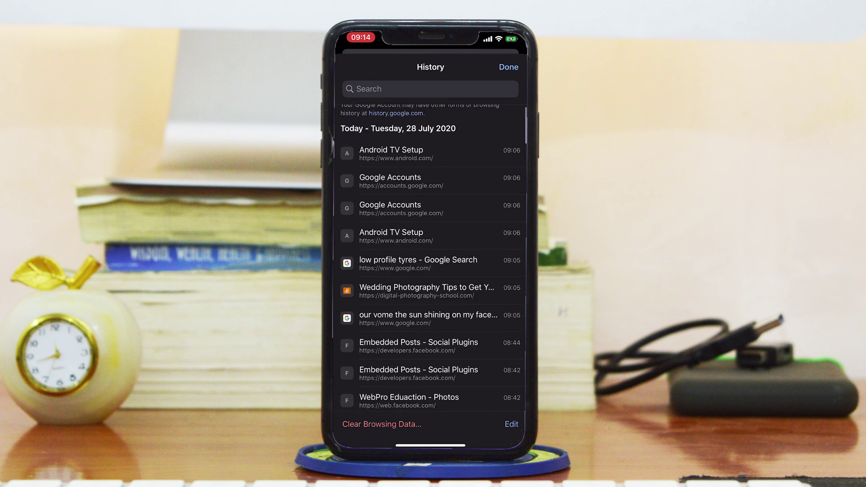
{"action": "left_click", "coordinate": [511, 424]}
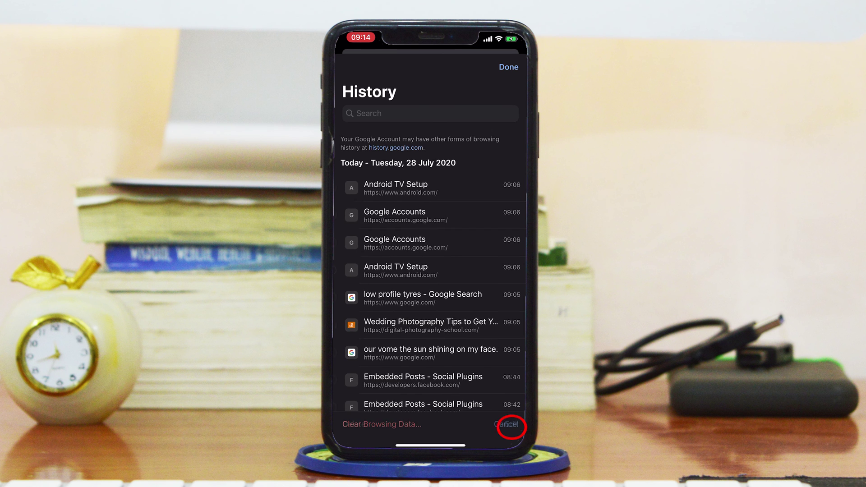
Step: Tick the second Google Accounts and the Wedding Photography Tips entries and delete them
{"action": "left_click", "coordinate": [347, 243]}
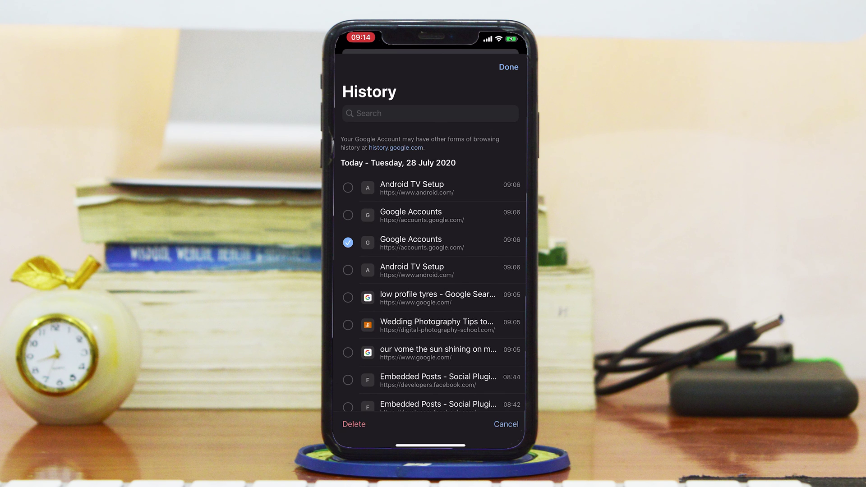
{"action": "left_click", "coordinate": [347, 325]}
{"action": "left_click", "coordinate": [354, 424]}
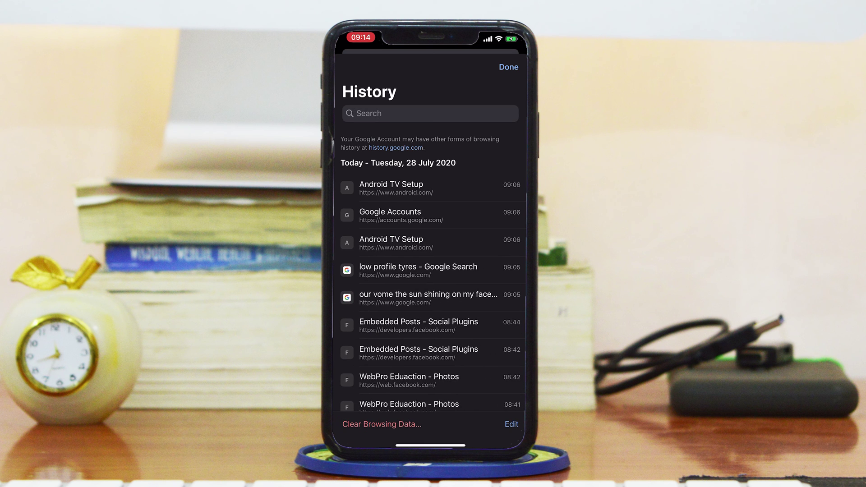
{"action": "left_click", "coordinate": [381, 423]}
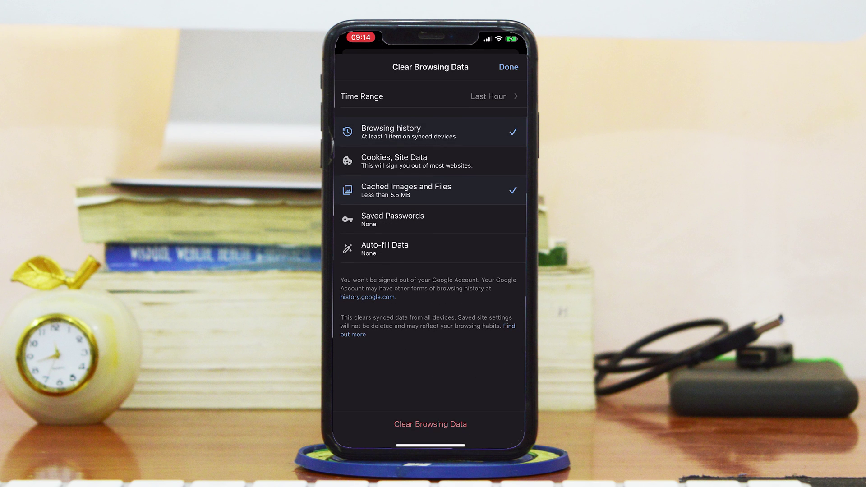
Step: Set Time Range to Last Hour with Cookies and Cached Images and Files both unticked
{"action": "left_click", "coordinate": [406, 161]}
{"action": "left_click", "coordinate": [406, 190]}
{"action": "left_click", "coordinate": [406, 161]}
{"action": "left_click", "coordinate": [428, 96]}
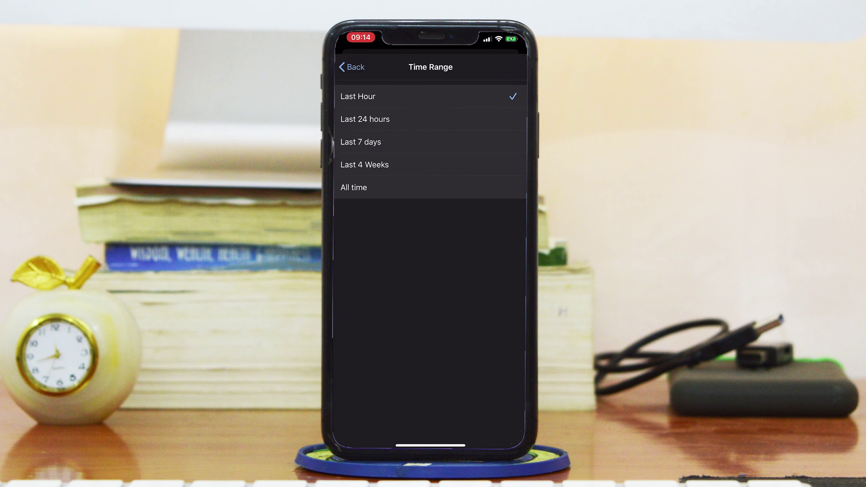
{"action": "left_click", "coordinate": [365, 119]}
{"action": "left_click", "coordinate": [357, 96]}
{"action": "left_click", "coordinate": [352, 66]}
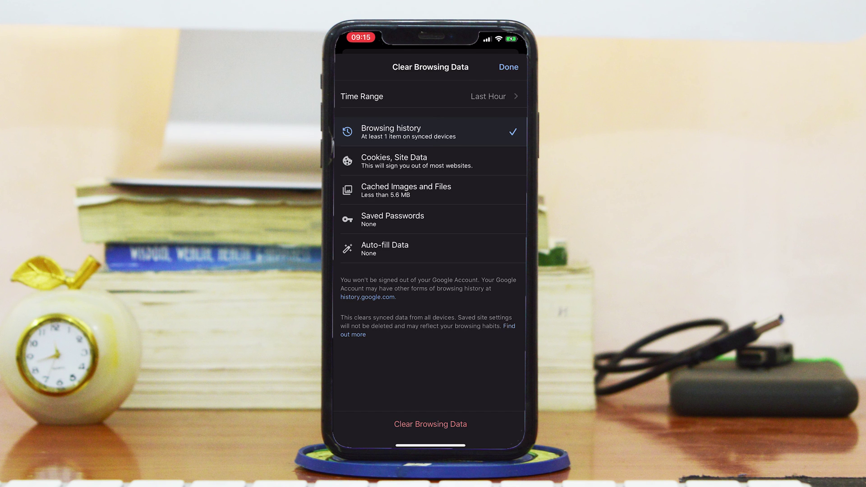
Step: Clear the selected browsing data, confirm the deletion, and dismiss the confirmation
{"action": "left_click", "coordinate": [430, 424]}
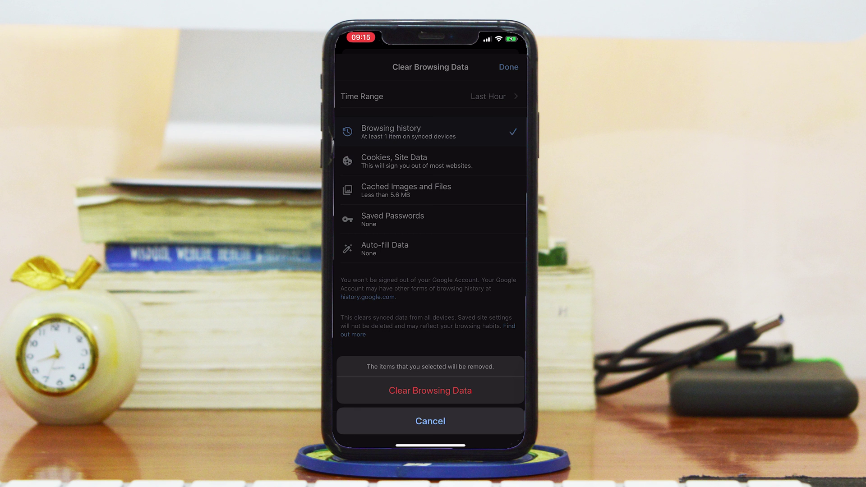
{"action": "left_click", "coordinate": [430, 390]}
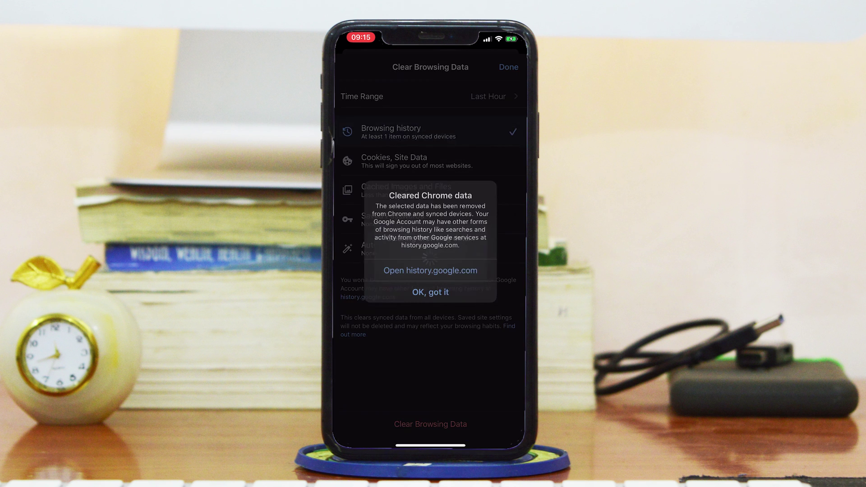
{"action": "left_click", "coordinate": [431, 290]}
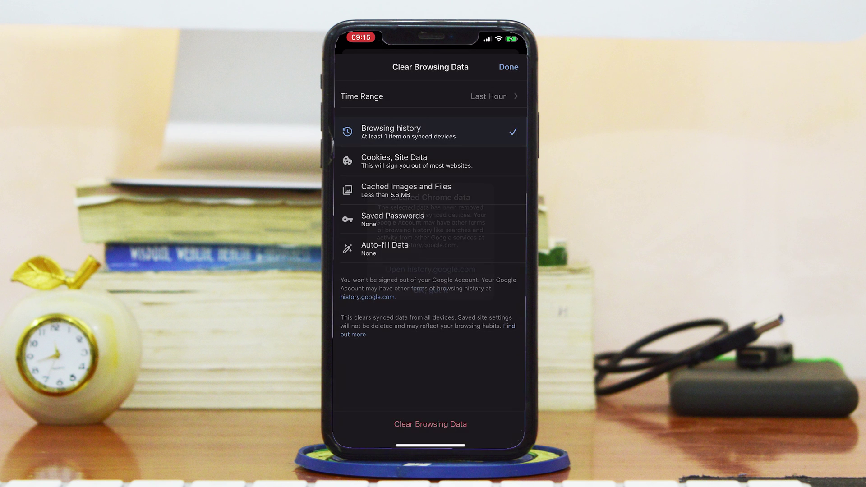